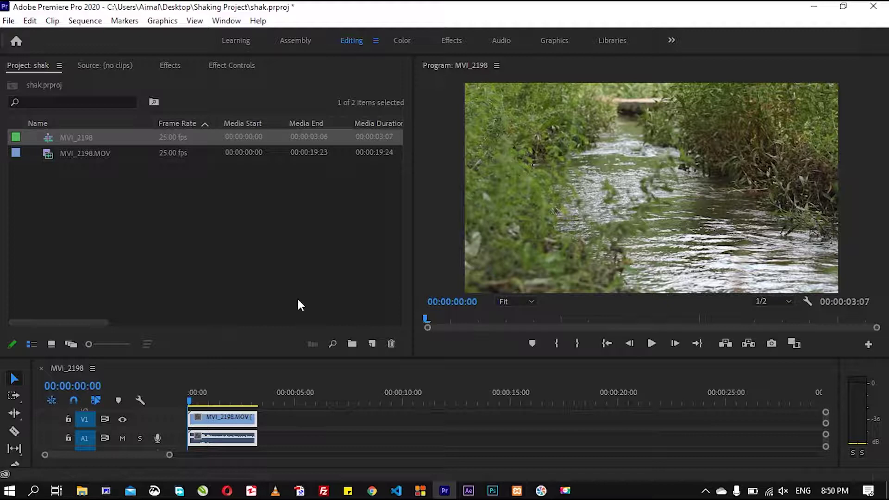
Extend the river clip so the sequence ends at 00:00:05:08, then replay it from the start.
{"action": "key", "text": "space"}
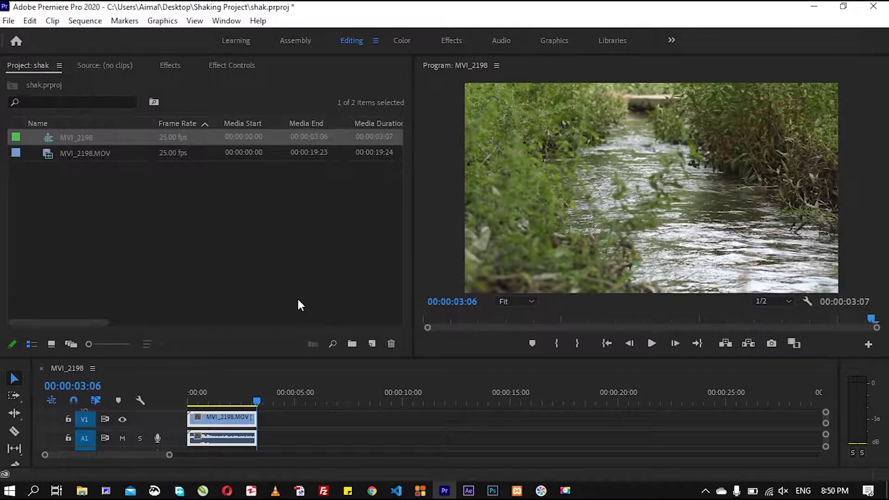
{"action": "left_click_drag", "start_coordinate": [254, 422], "coordinate": [320, 422]}
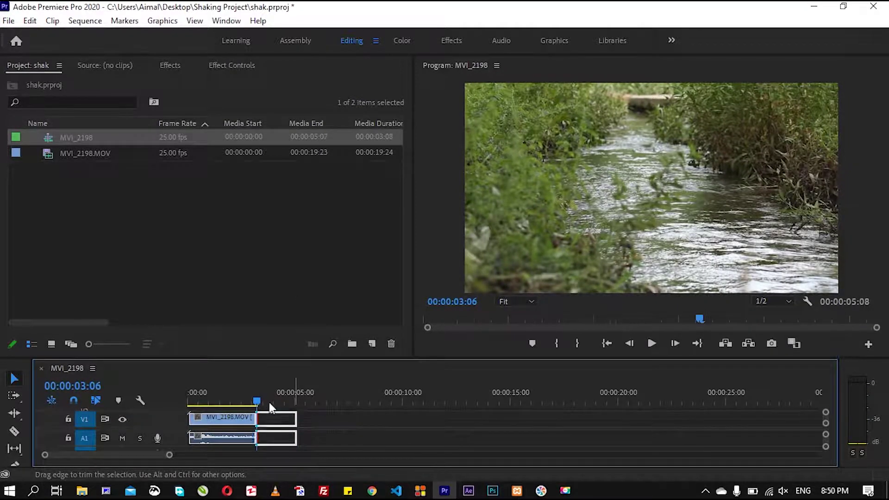
{"action": "left_click_drag", "start_coordinate": [255, 403], "coordinate": [178, 399]}
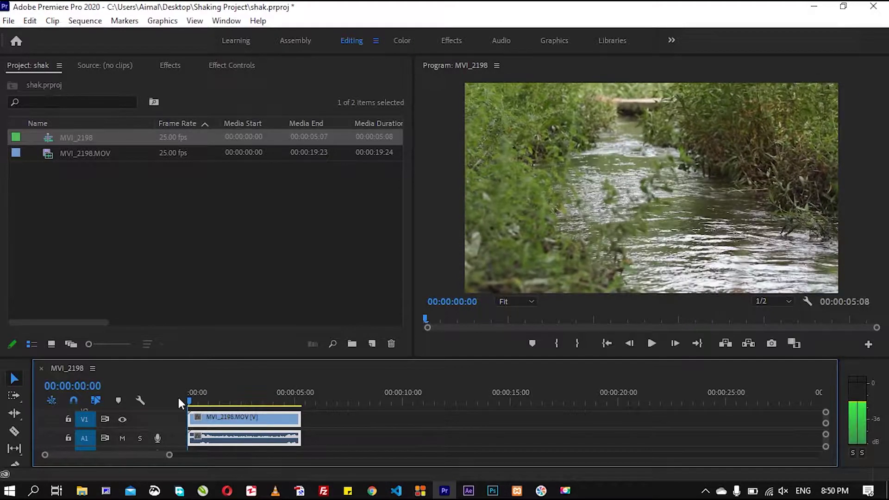
{"action": "key", "text": "space"}
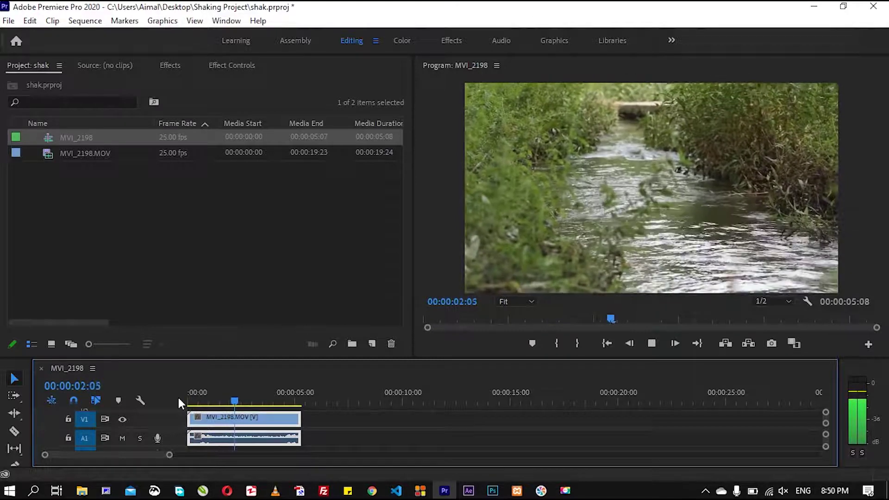
{"action": "left_click", "coordinate": [286, 324]}
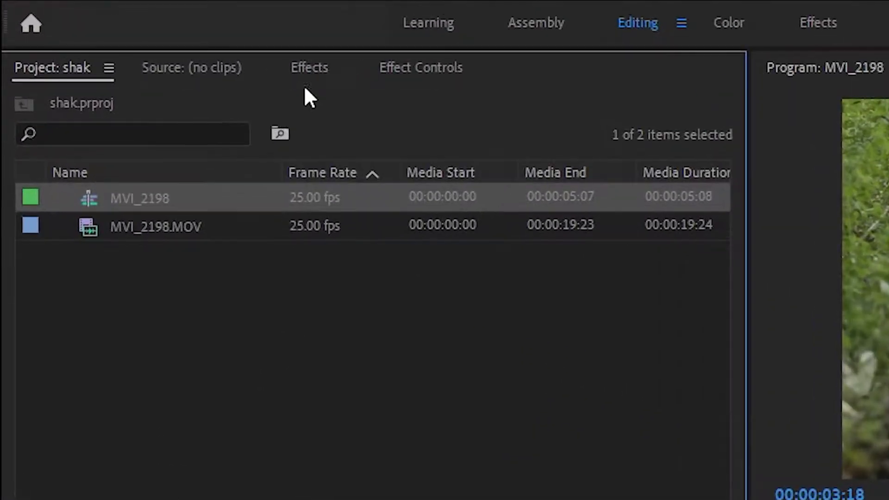
Search the effects for 'warp' and drop Warp Stabilizer onto the river clip.
{"action": "left_click", "coordinate": [168, 70]}
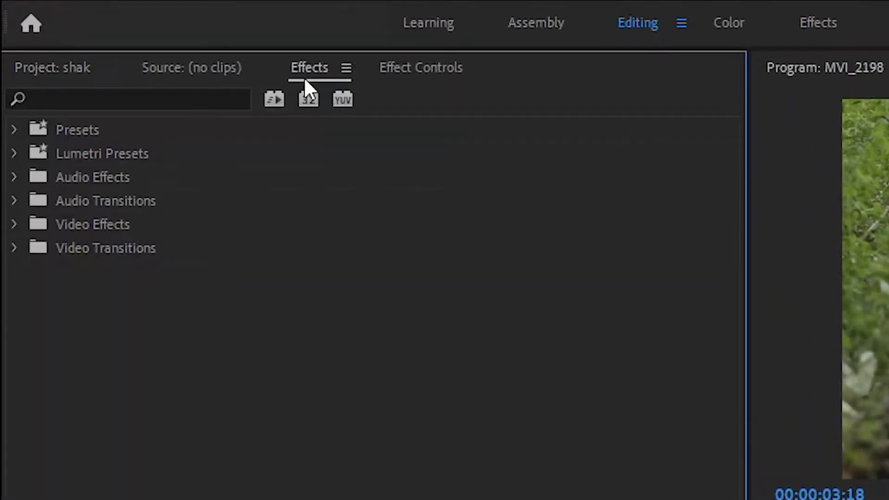
{"action": "left_click", "coordinate": [159, 99]}
{"action": "type", "text": "warp"}
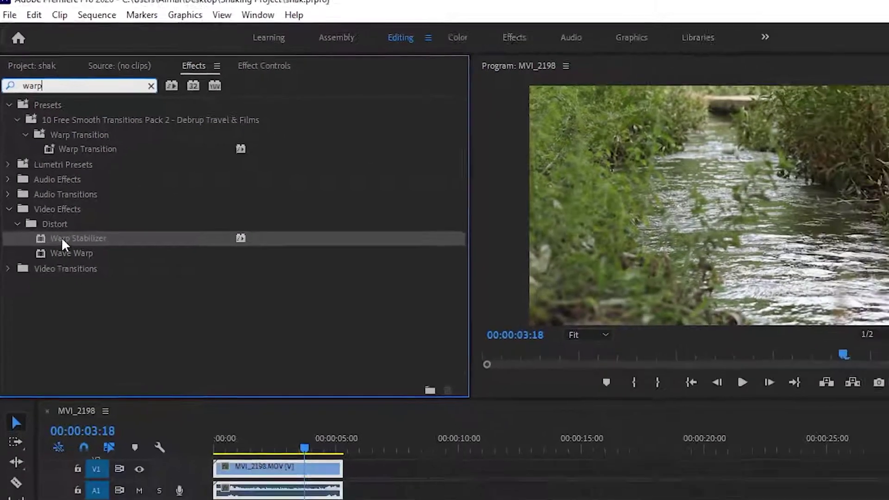
{"action": "left_click_drag", "start_coordinate": [104, 294], "coordinate": [240, 415]}
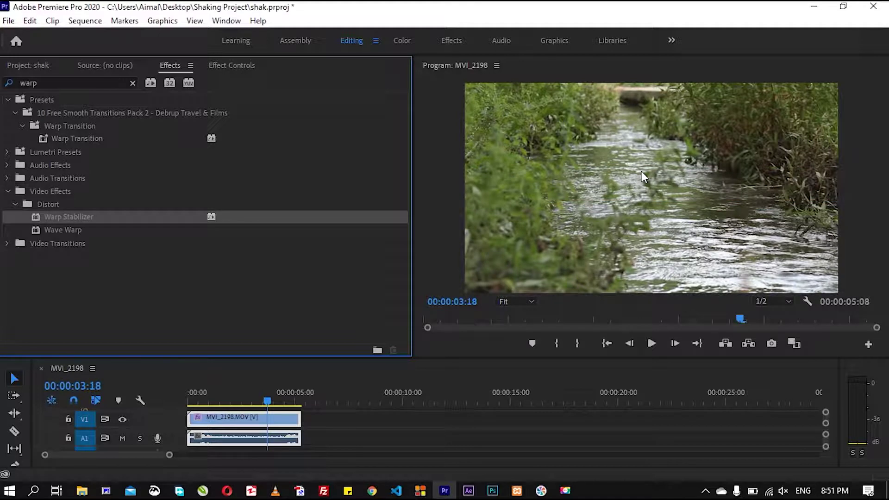
{"action": "left_click", "coordinate": [651, 345]}
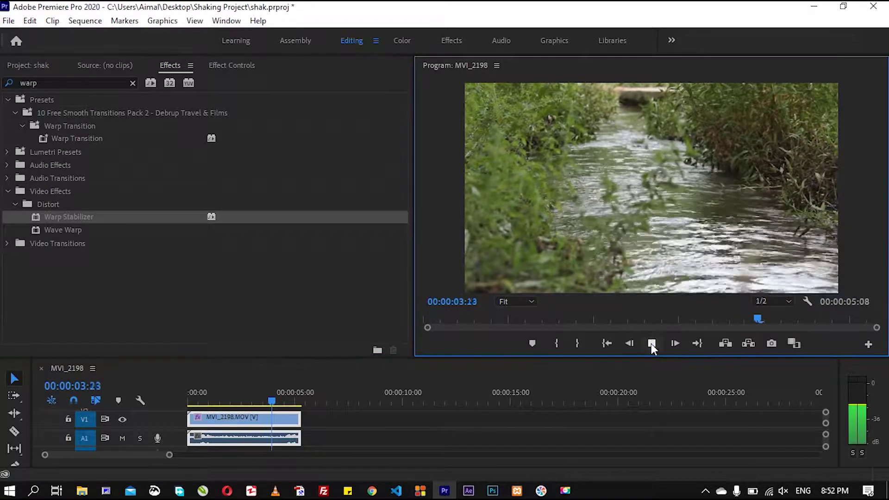
{"action": "left_click", "coordinate": [278, 403]}
{"action": "left_click_drag", "start_coordinate": [279, 403], "coordinate": [181, 397]}
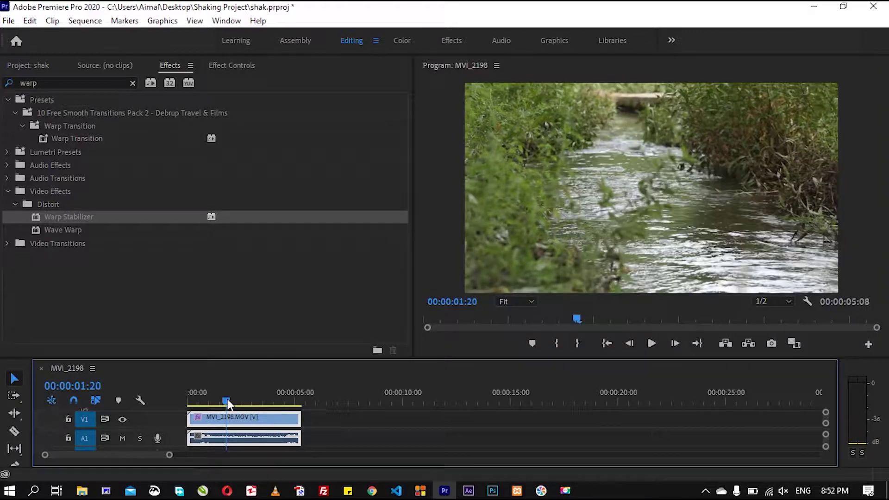
{"action": "left_click", "coordinate": [652, 348]}
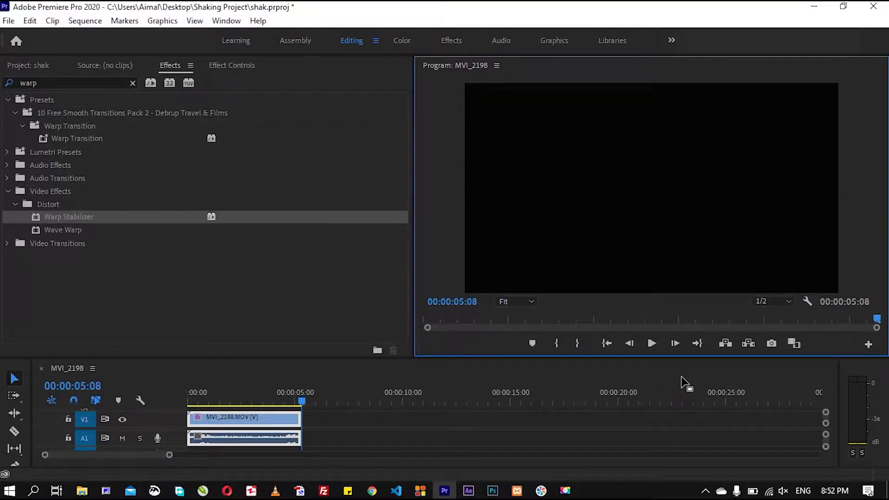
{"action": "left_click", "coordinate": [651, 345]}
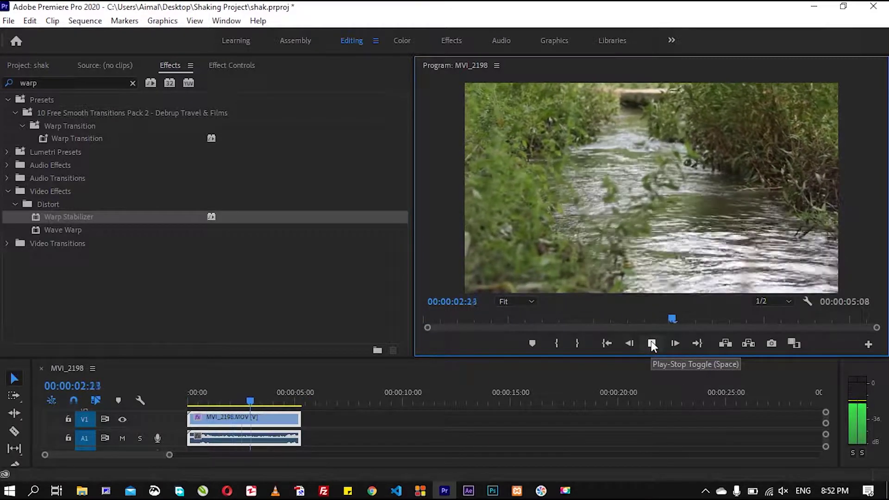
{"action": "left_click", "coordinate": [652, 346]}
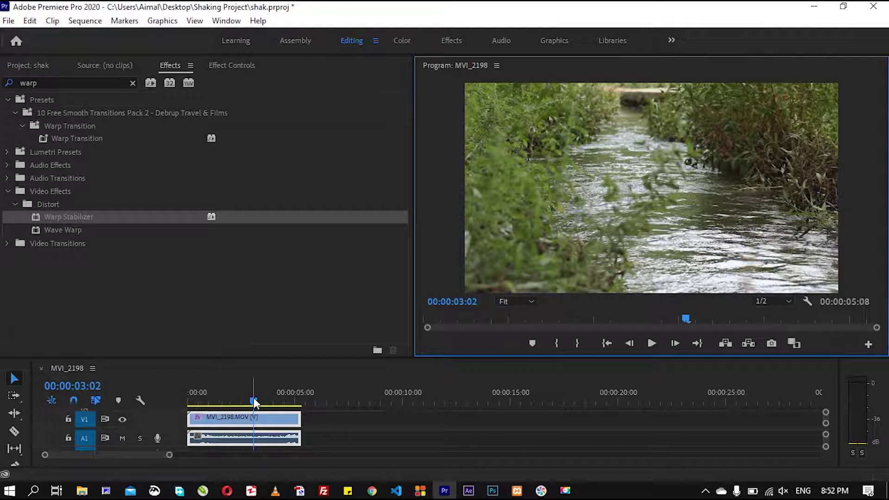
{"action": "left_click_drag", "start_coordinate": [254, 400], "coordinate": [178, 397]}
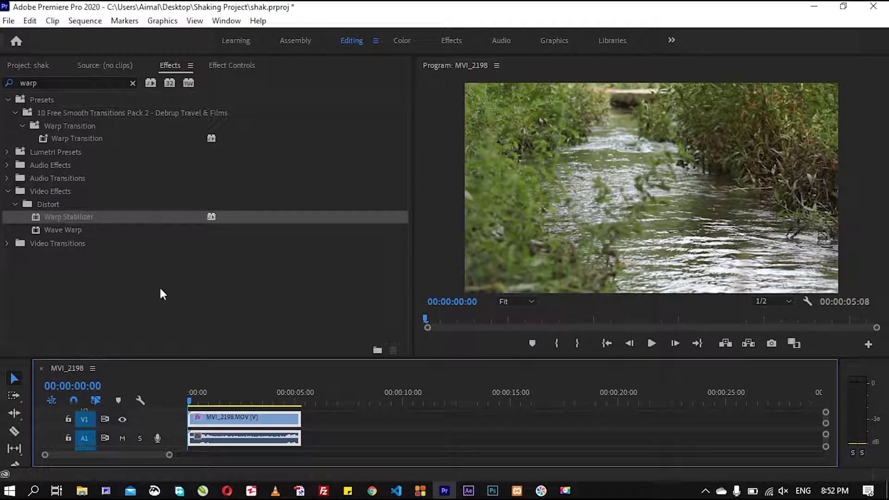
{"action": "left_click_drag", "start_coordinate": [57, 219], "coordinate": [75, 218]}
Review Warp Stabilizer in Effect Controls: Smooth Motion, 50% smoothness, Subspace Warp, Stabilize, Crop, Auto-scale.
{"action": "left_click", "coordinate": [239, 65]}
{"action": "scroll", "coordinate": [403, 157], "scroll_direction": "up", "scroll_amount": 3}
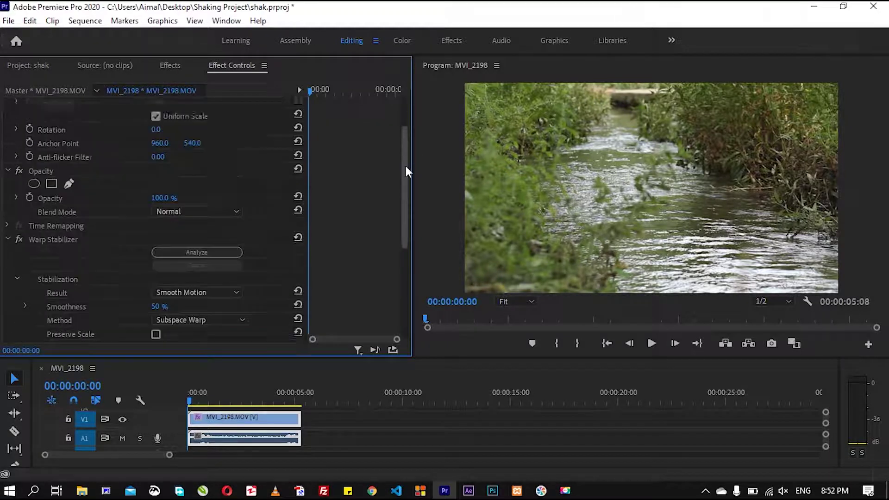
{"action": "scroll", "coordinate": [409, 139], "scroll_direction": "up", "scroll_amount": 2}
{"action": "scroll", "coordinate": [410, 160], "scroll_direction": "down", "scroll_amount": 2}
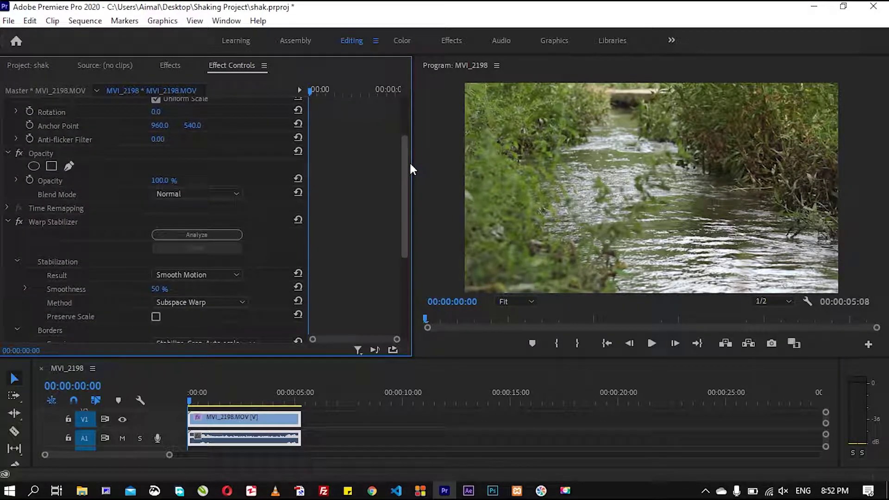
{"action": "scroll", "coordinate": [409, 159], "scroll_direction": "down", "scroll_amount": 2}
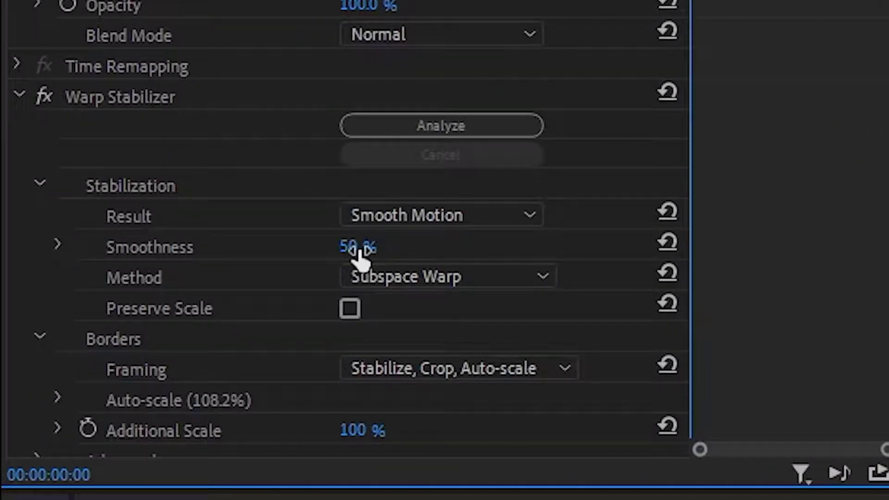